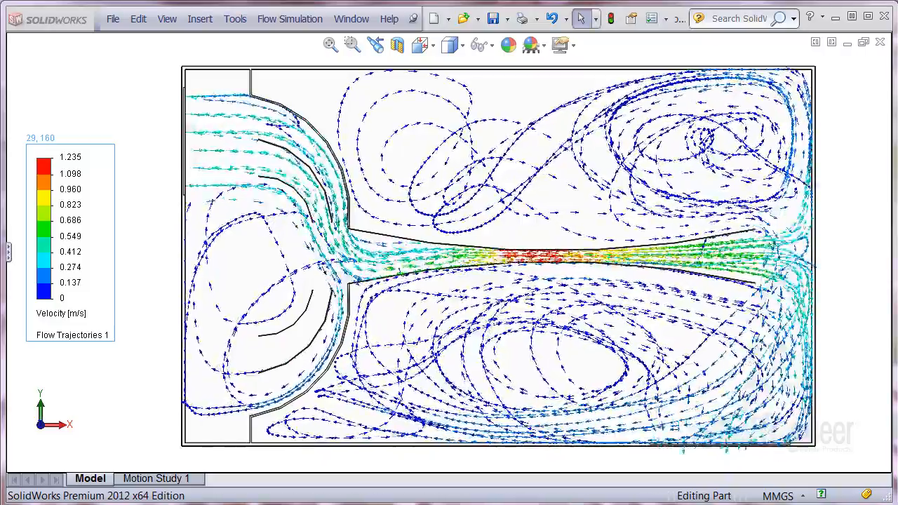
pyautogui.moveTo(730, 281); pyautogui.dragTo(790, 298, button='middle')
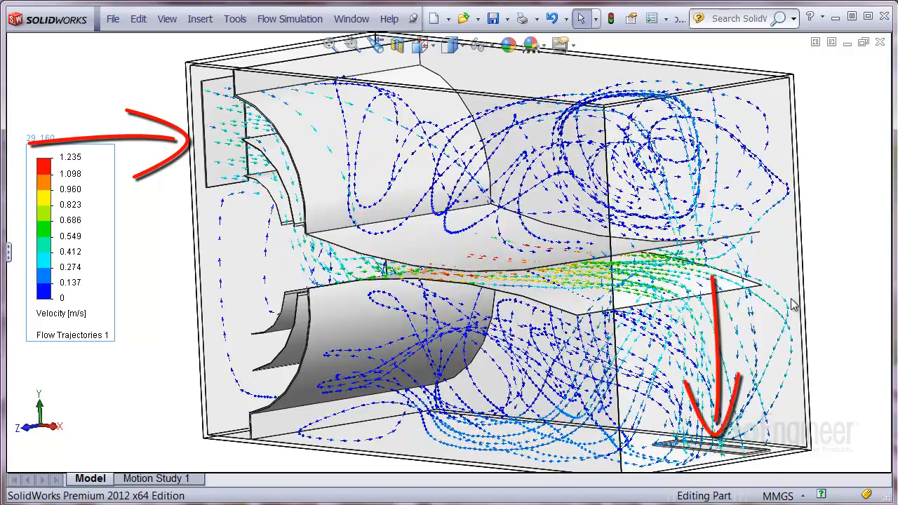
pyautogui.moveTo(792, 304)
pyautogui.mouseDown(button='middle')
pyautogui.moveTo(726, 283)
pyautogui.moveTo(679, 248)
pyautogui.mouseUp(button='middle')
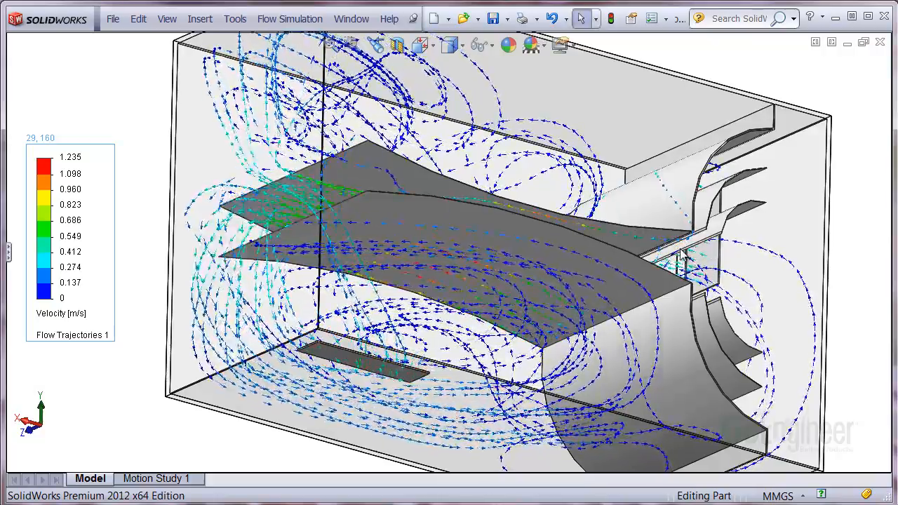
pyautogui.moveTo(682, 256); pyautogui.dragTo(807, 235, button='middle')
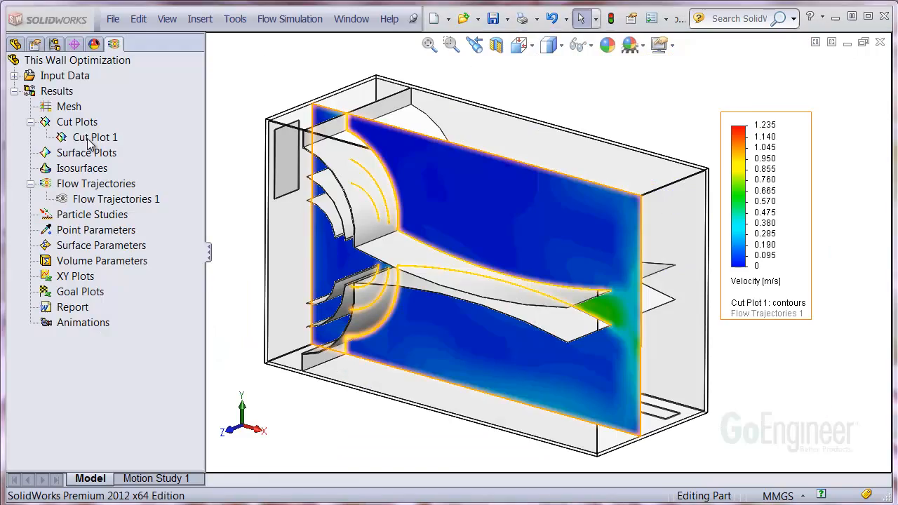
# Step: Hide the velocity contours of Cut Plot 1
pyautogui.click(91, 138)
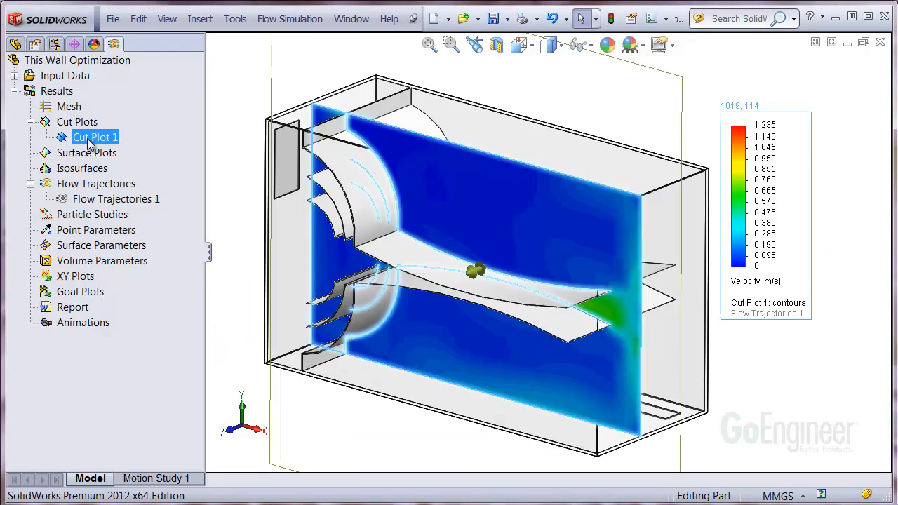
pyautogui.rightClick(90, 144)
pyautogui.click(123, 171)
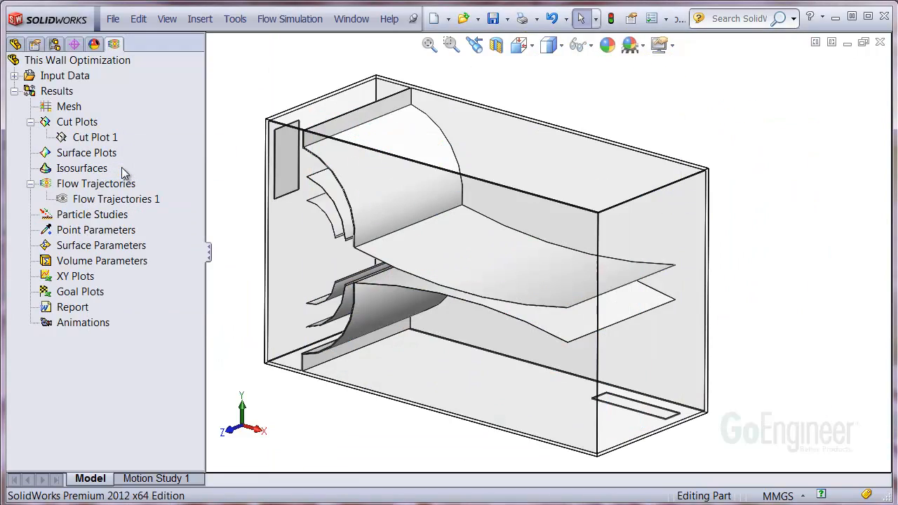
# Step: Start a new particle study with the wizard, keep its default name and proceed to the injection definition
pyautogui.rightClick(115, 220)
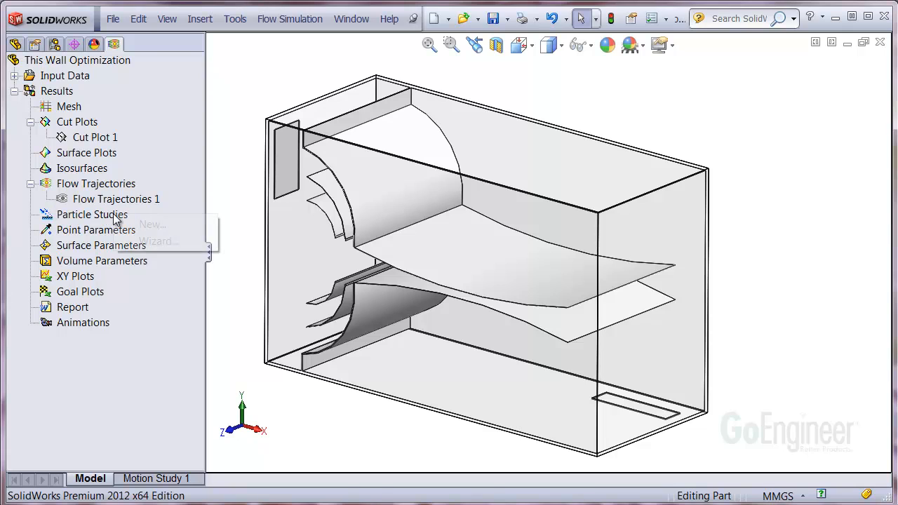
pyautogui.click(166, 245)
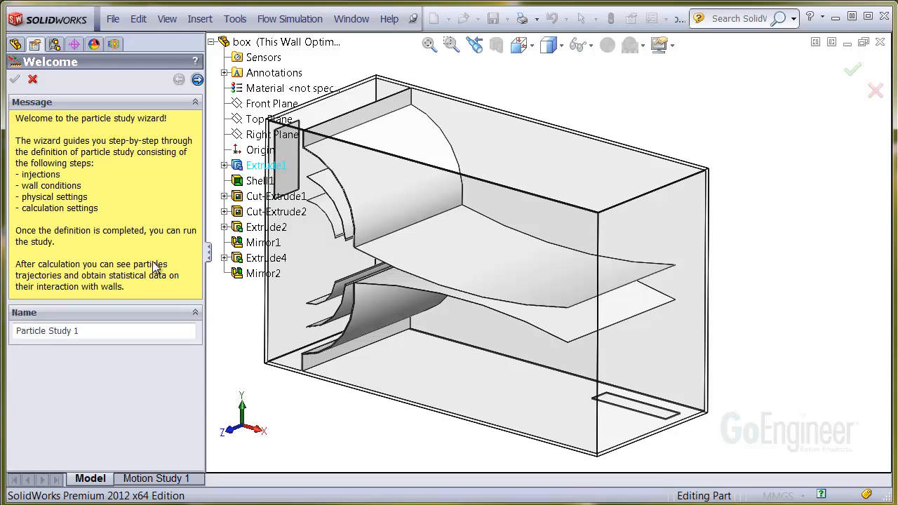
pyautogui.click(197, 79)
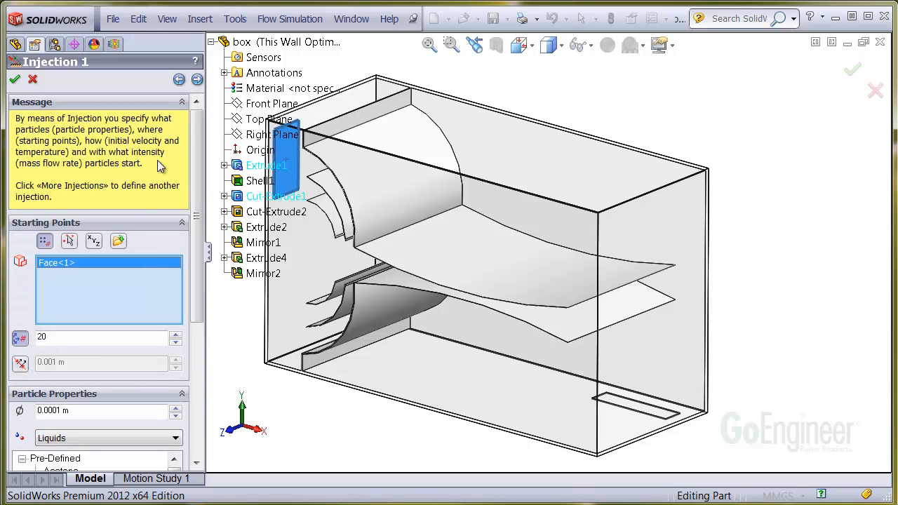
# Step: Define the injection's starting points by picking four points spaced down the rectangular inlet face
pyautogui.click(68, 241)
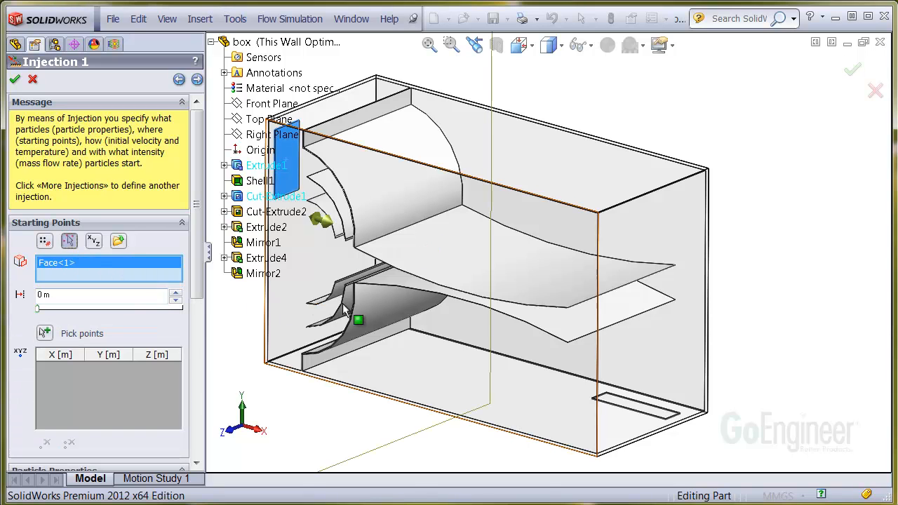
pyautogui.keyDown('ctrl'); pyautogui.moveTo(354, 307); pyautogui.dragTo(433, 318, button='middle'); pyautogui.keyUp('ctrl')
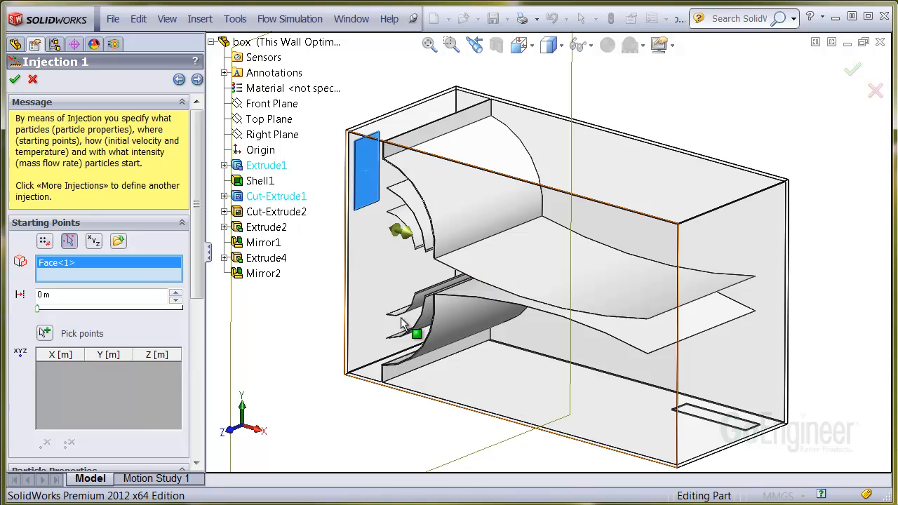
pyautogui.click(45, 333)
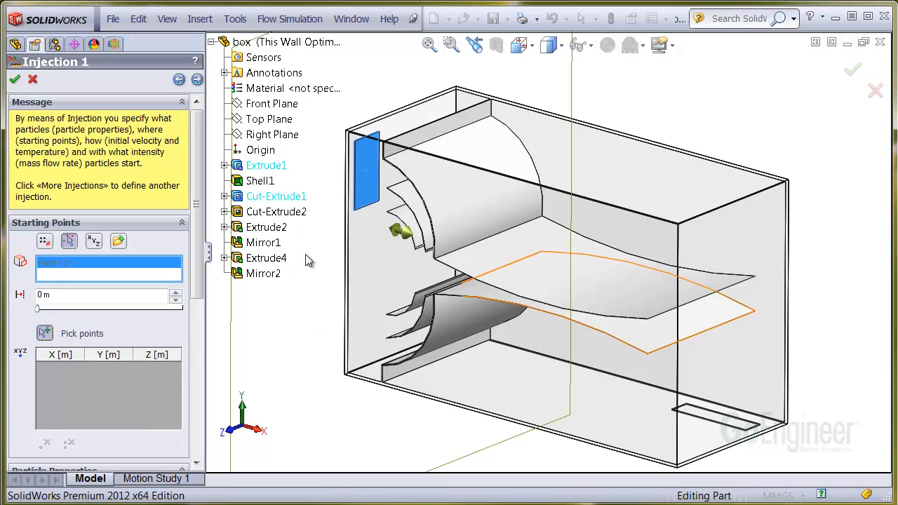
pyautogui.click(367, 141)
pyautogui.click(367, 161)
pyautogui.click(368, 181)
pyautogui.click(369, 202)
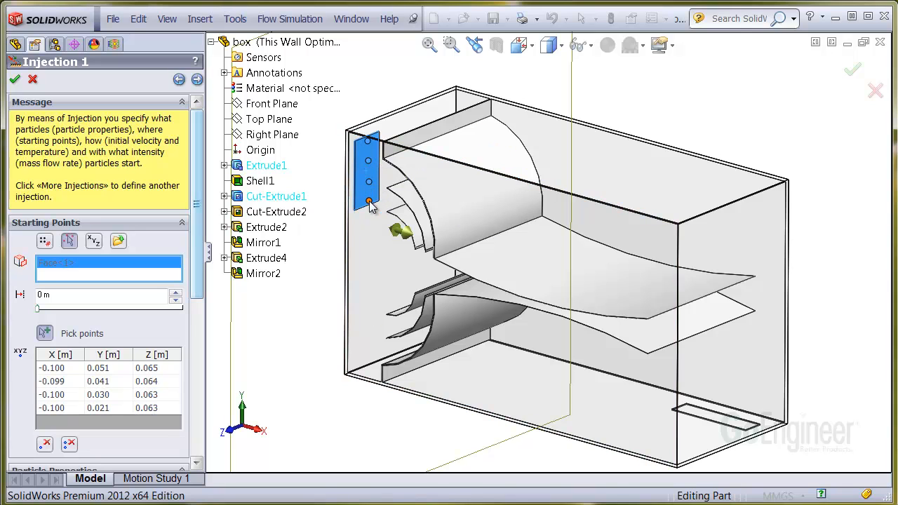
# Step: Make the injected particles solid copper with a diameter of 0.001 m
pyautogui.moveTo(199, 280); pyautogui.dragTo(209, 439)
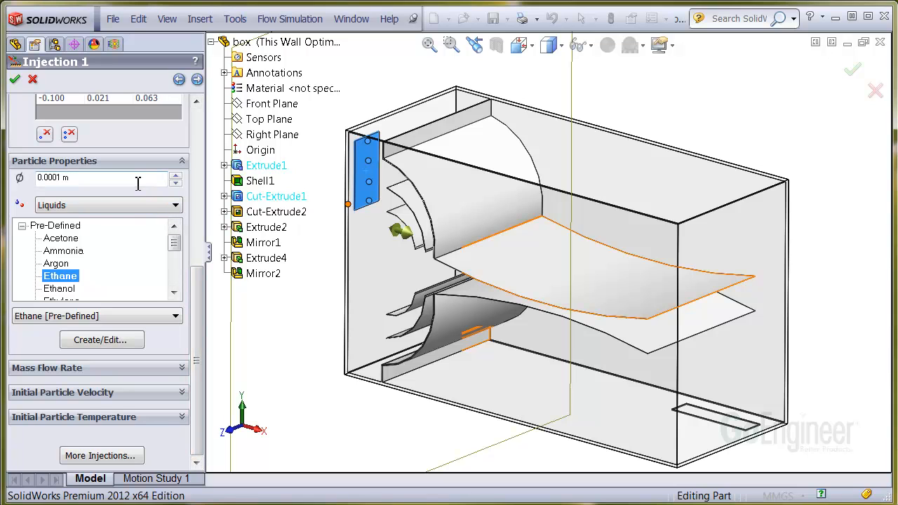
pyautogui.click(133, 205)
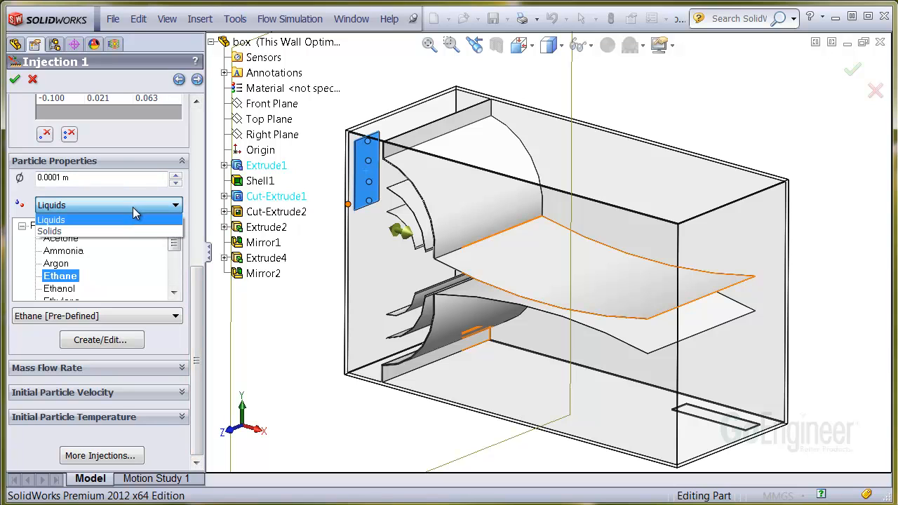
pyautogui.click(108, 232)
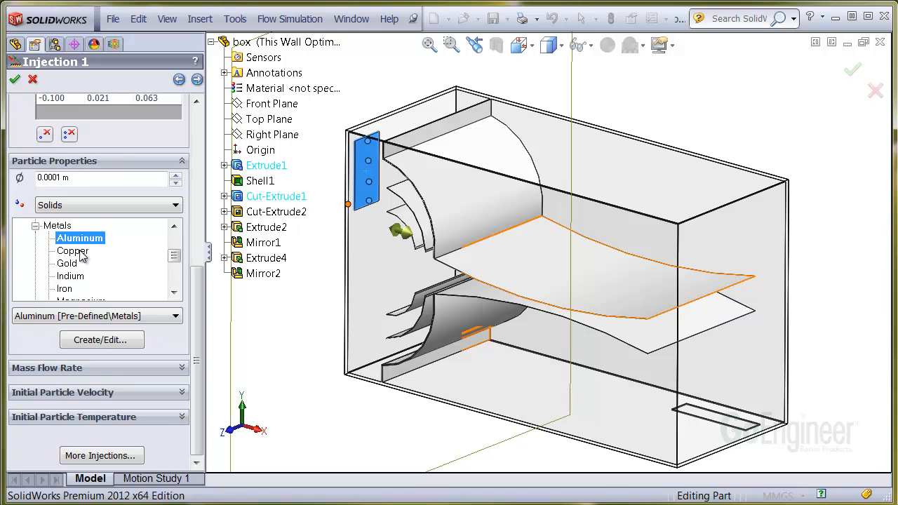
pyautogui.click(79, 251)
pyautogui.click(63, 178)
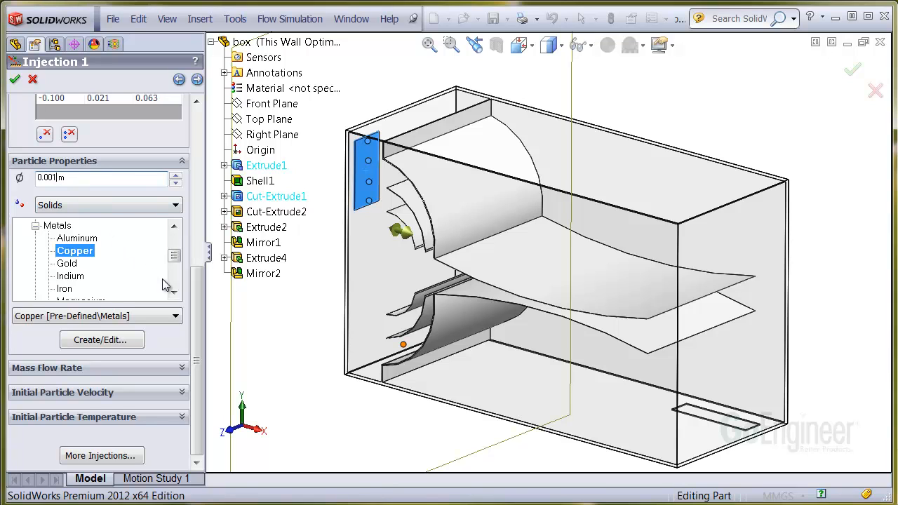
# Step: Set the injection's mass flow rate to 0.1 kg/s and keep the default relative initial particle velocity and temperature
pyautogui.click(182, 367)
pyautogui.click(70, 386)
pyautogui.moveTo(70, 385); pyautogui.dragTo(32, 384)
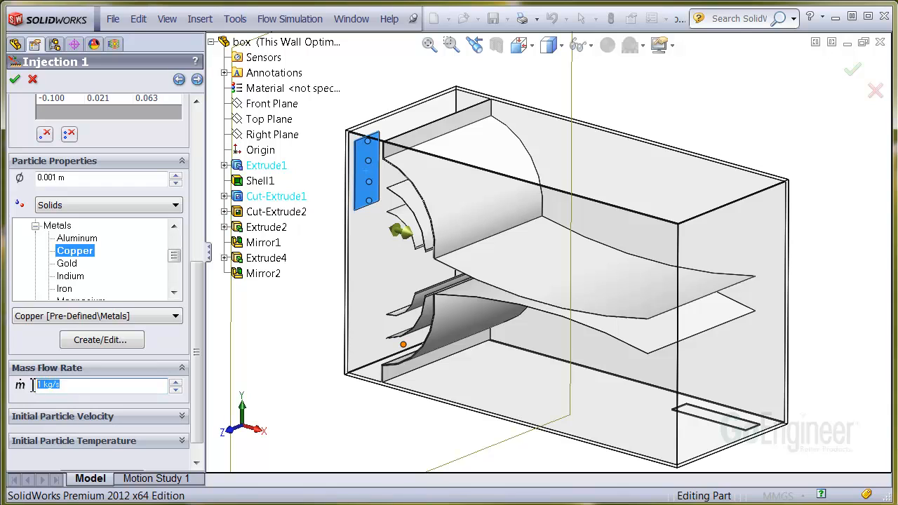
pyautogui.write('0.1')
pyautogui.click(94, 415)
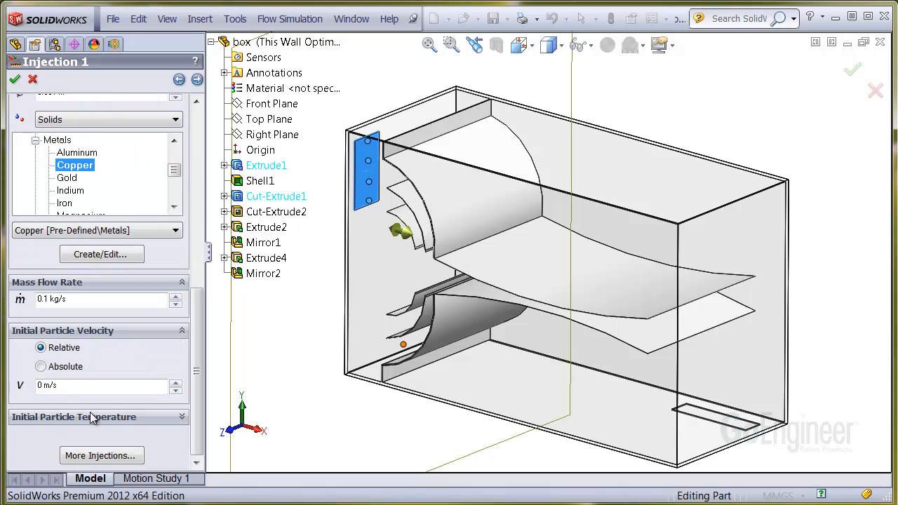
pyautogui.click(74, 418)
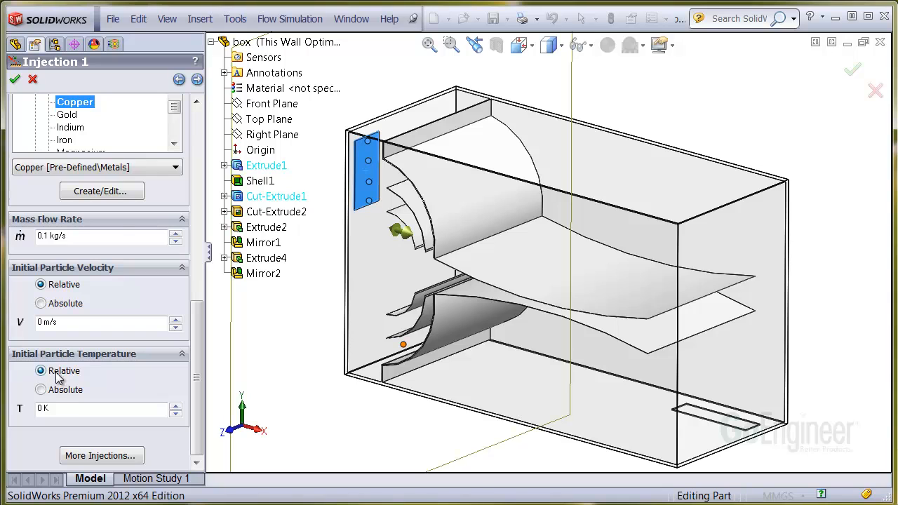
# Step: Set the default wall condition to ideal reflection and enable accretion and gravity in the physical settings
pyautogui.click(197, 80)
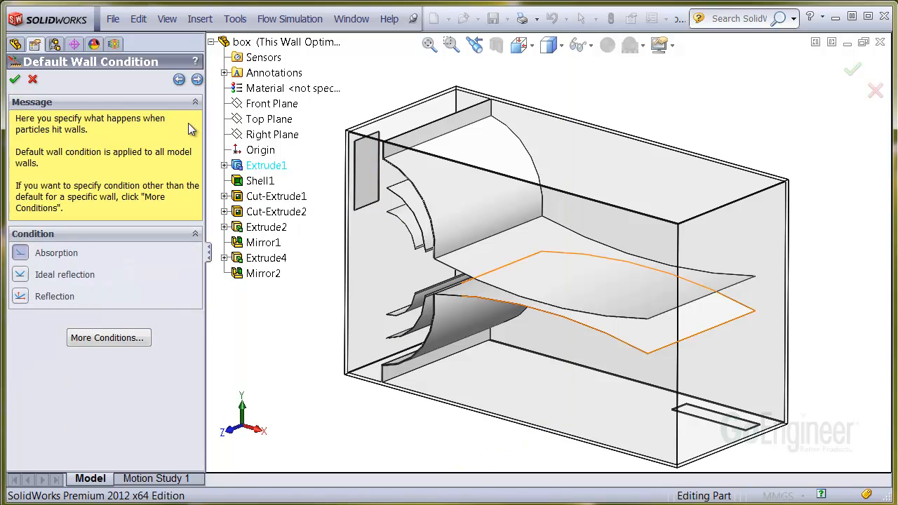
pyautogui.click(21, 277)
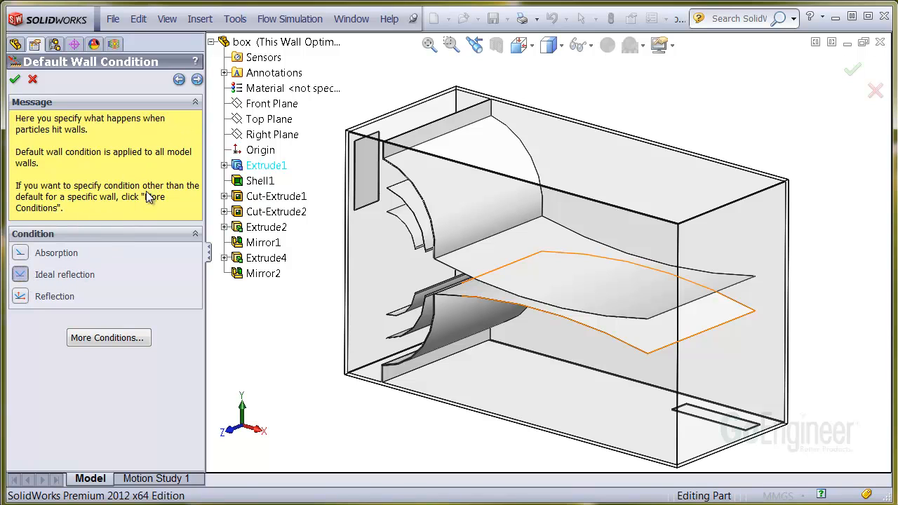
pyautogui.click(197, 80)
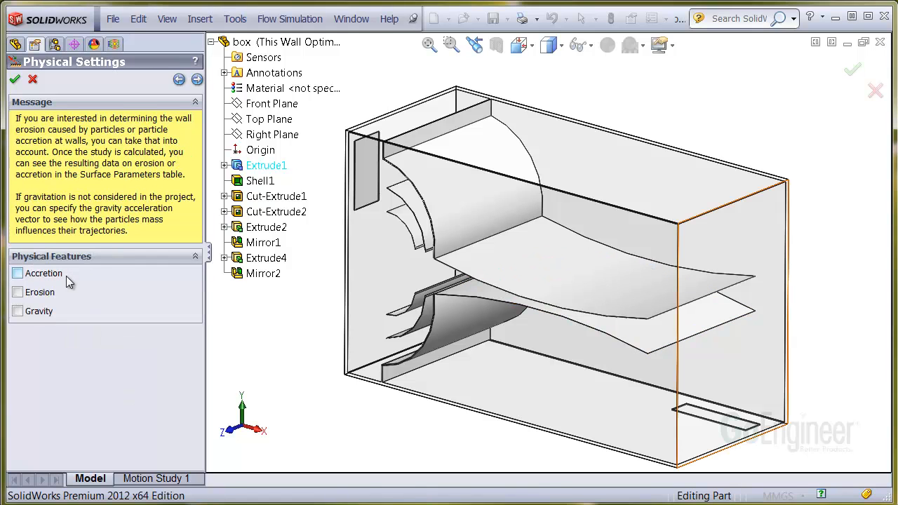
pyautogui.click(44, 279)
pyautogui.click(44, 313)
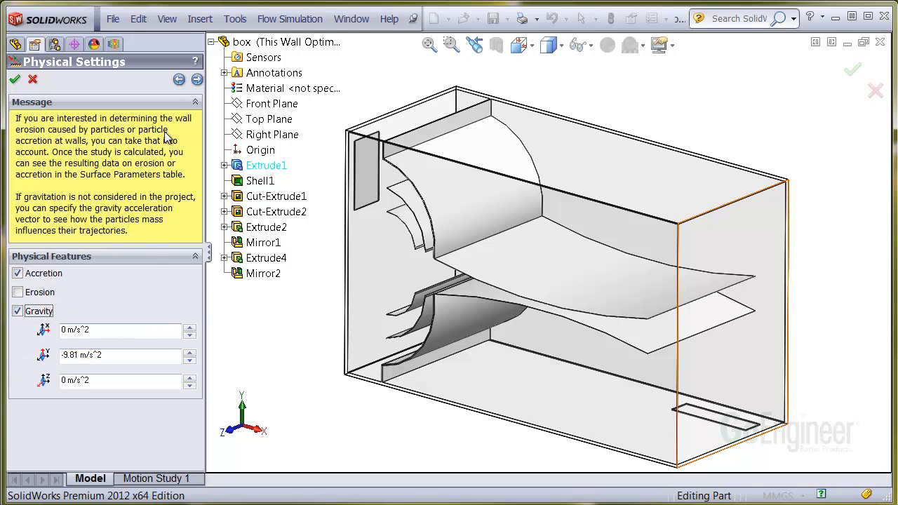
# Step: Review the default appearance and constraints, keep the calculation settings for trajectories and statistics, and run the particle study
pyautogui.click(195, 81)
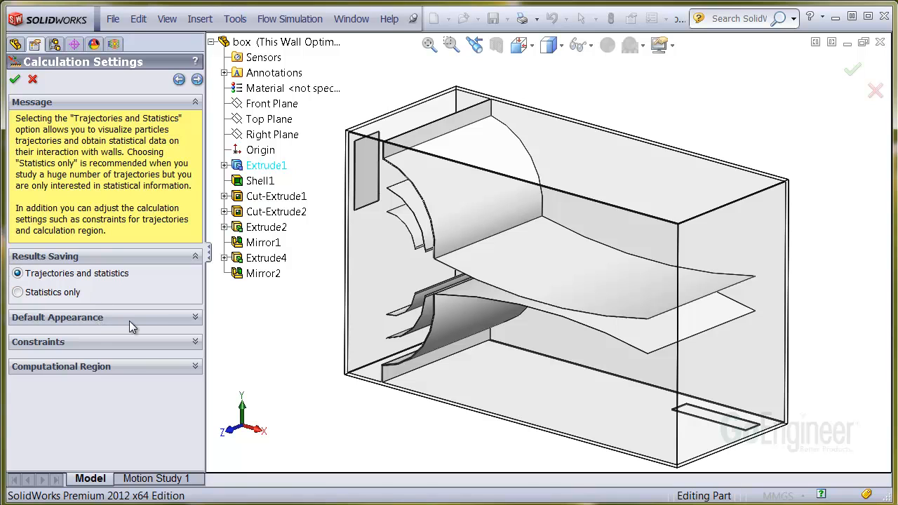
pyautogui.click(149, 320)
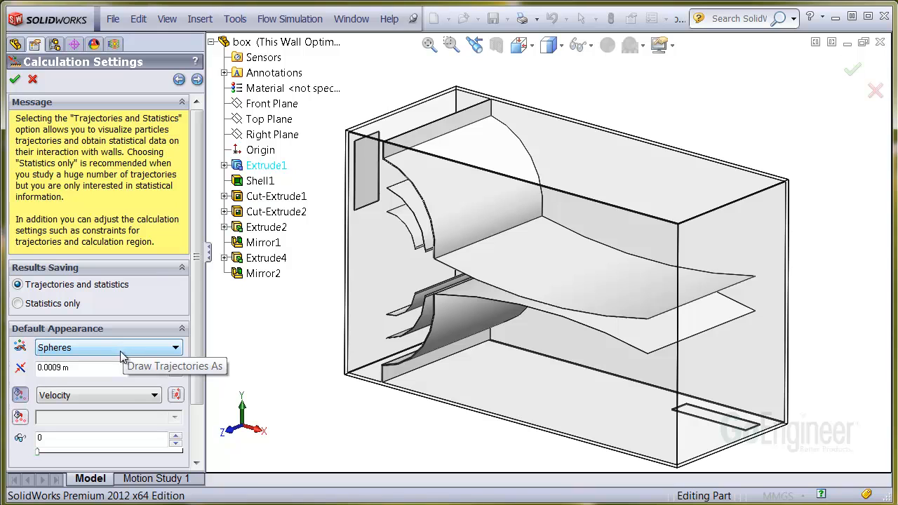
pyautogui.scroll(-1, 195, 409)
pyautogui.scroll(-3, 195, 408)
pyautogui.click(181, 415)
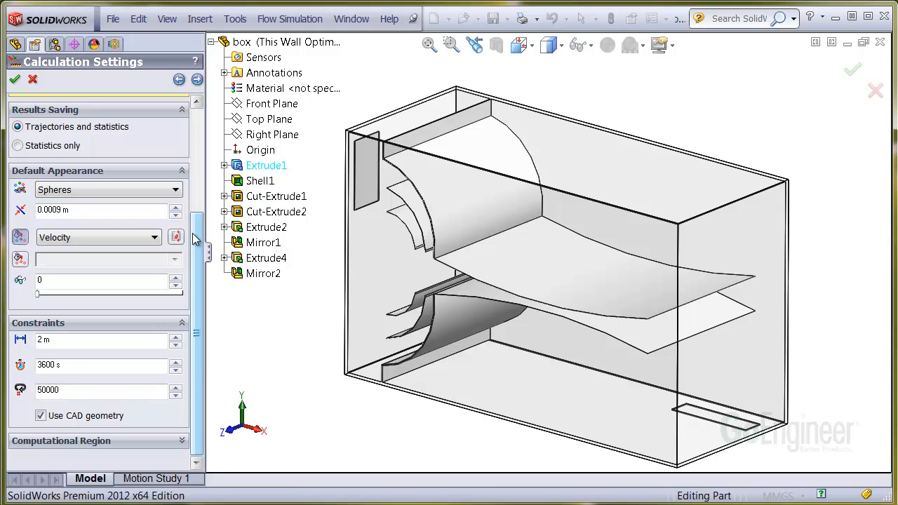
pyautogui.click(197, 80)
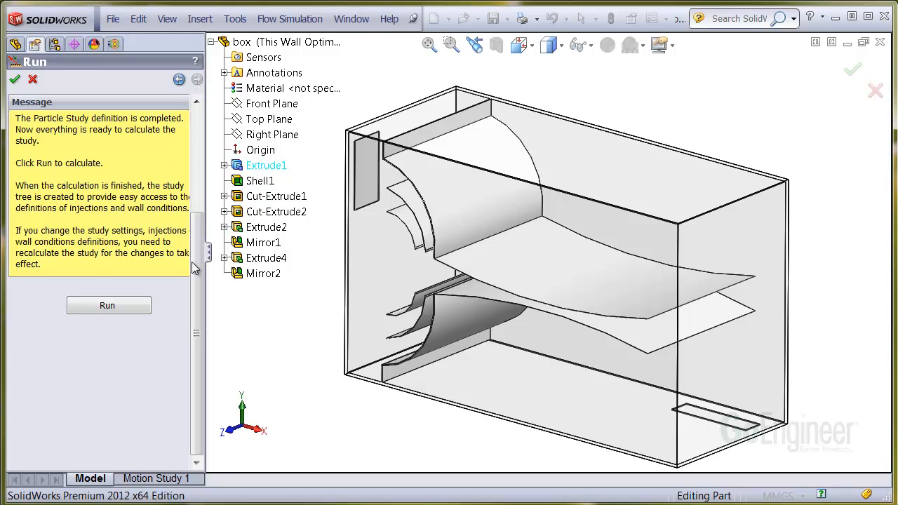
pyautogui.click(106, 306)
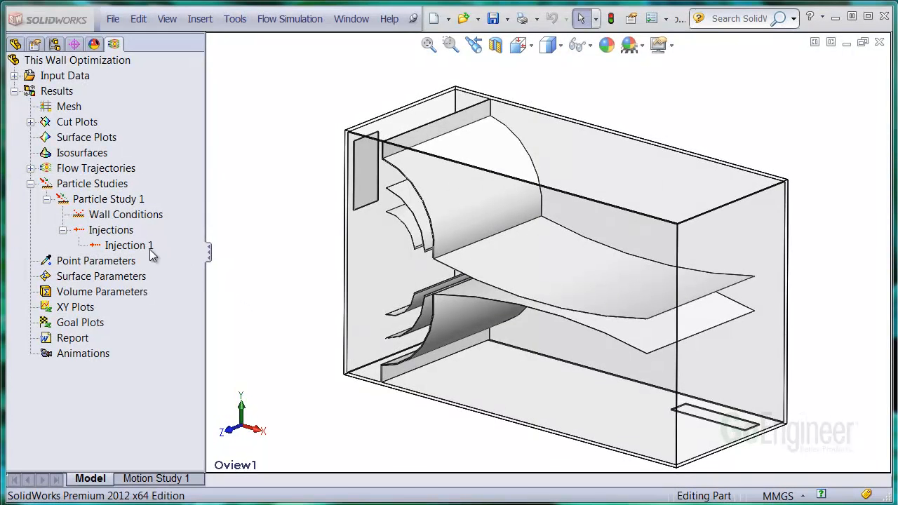
# Step: Show the calculated particle trajectories of Injection 1 in the model
pyautogui.click(144, 247)
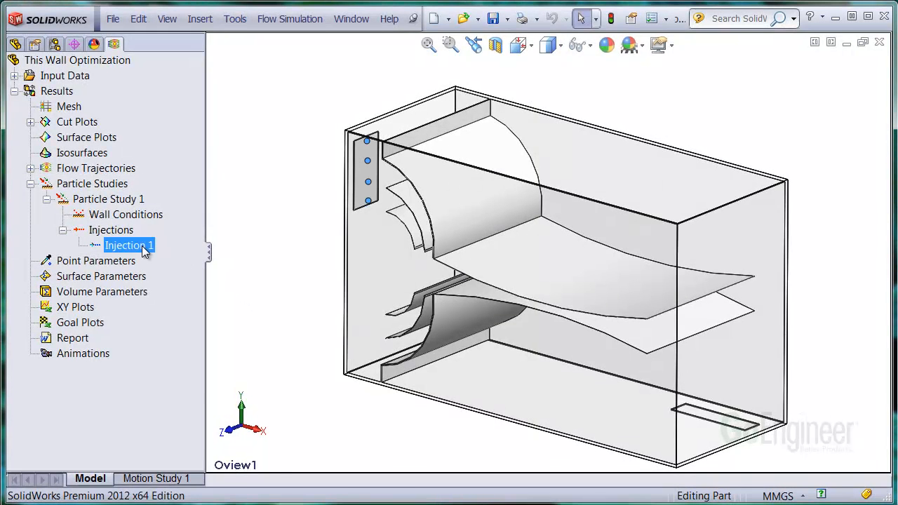
pyautogui.rightClick(144, 252)
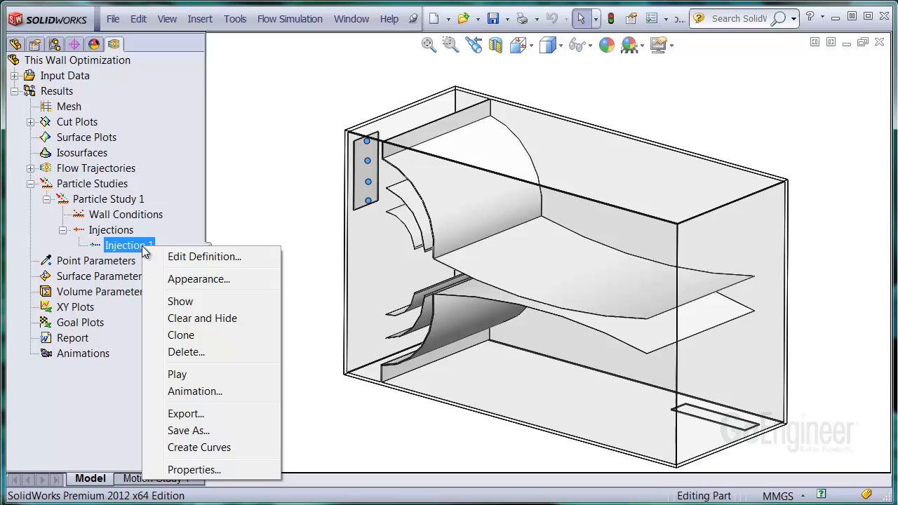
pyautogui.click(180, 303)
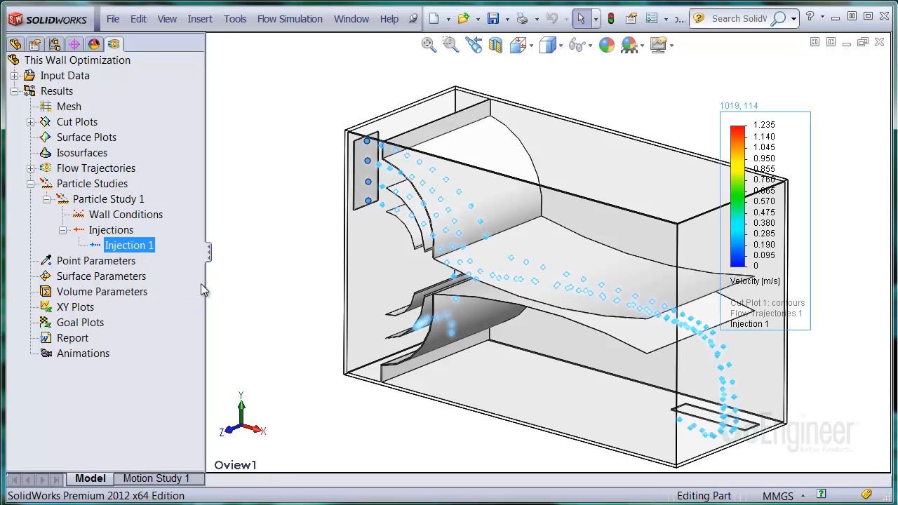
# Step: Play the particle motion of Injection 1 and view it from the side of the box
pyautogui.rightClick(149, 251)
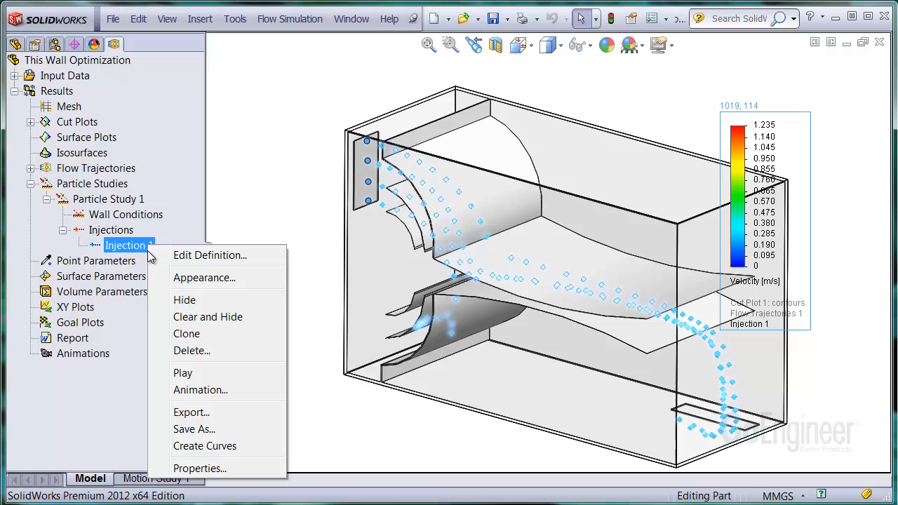
pyautogui.click(184, 374)
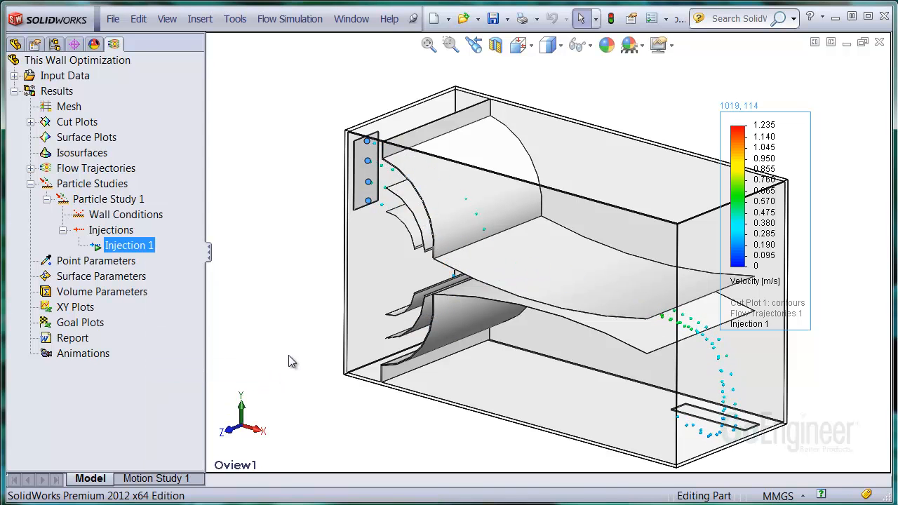
pyautogui.moveTo(294, 357); pyautogui.dragTo(341, 316, button='middle')
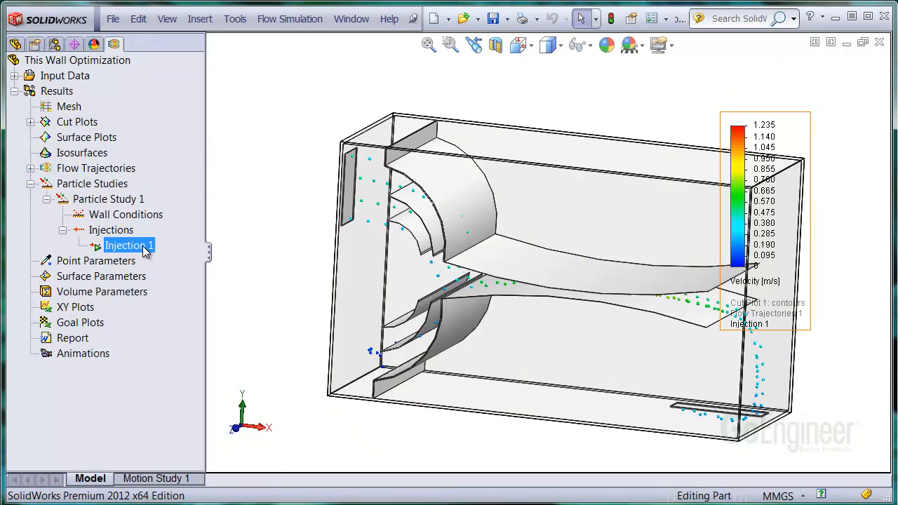
# Step: Stop the particle animation of Injection 1 and display the statistics of Particle Study 1
pyautogui.rightClick(143, 246)
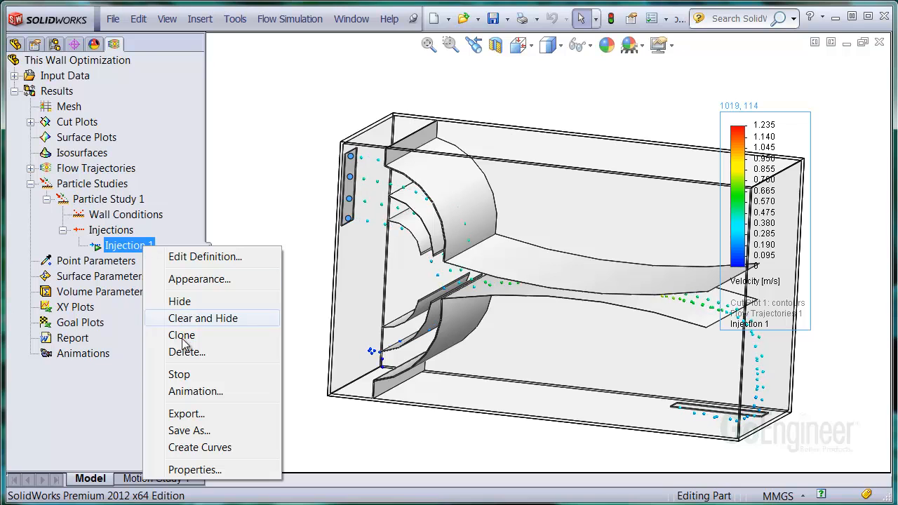
pyautogui.click(193, 376)
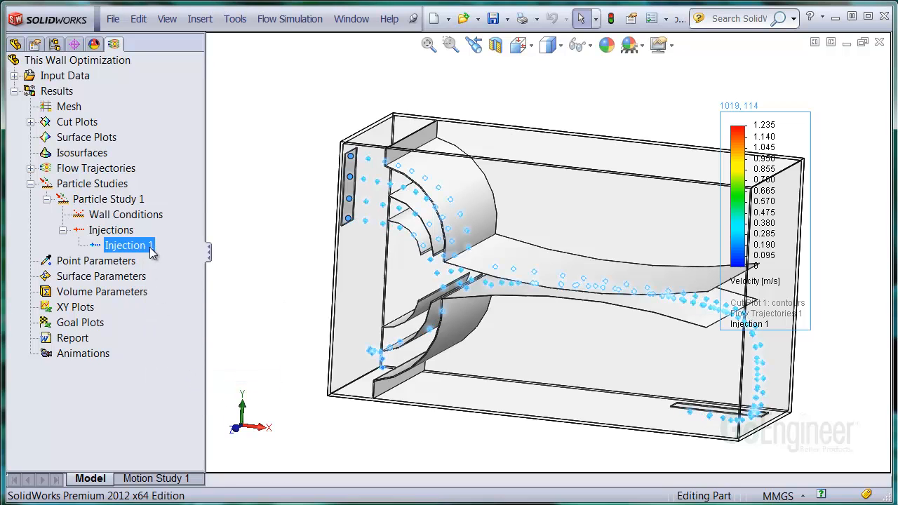
pyautogui.click(138, 202)
pyautogui.rightClick(139, 204)
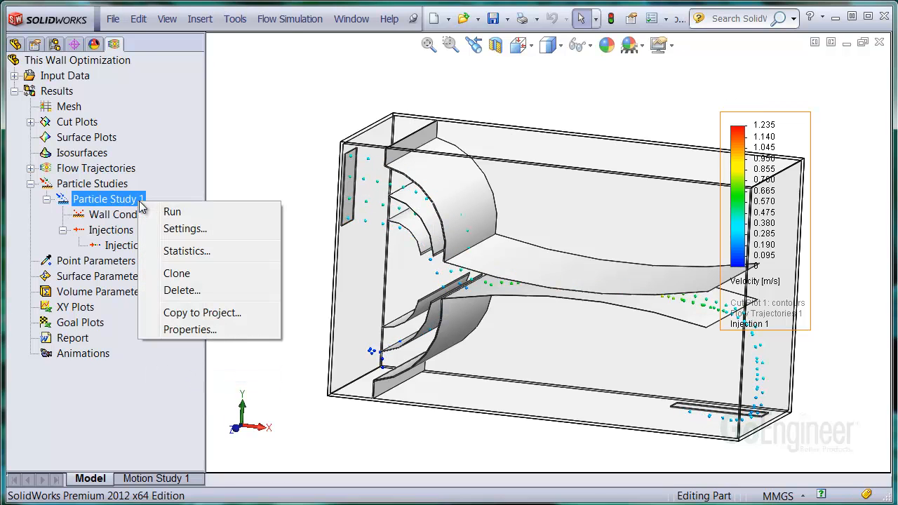
pyautogui.click(228, 251)
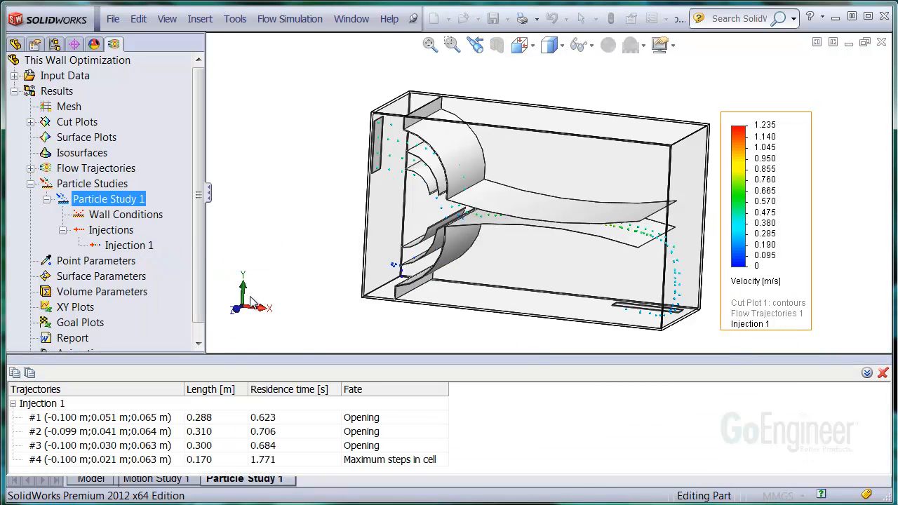
# Step: Highlight trajectories #1 to #4 of Injection 1 one by one to examine their start points, end points and fates
pyautogui.click(265, 419)
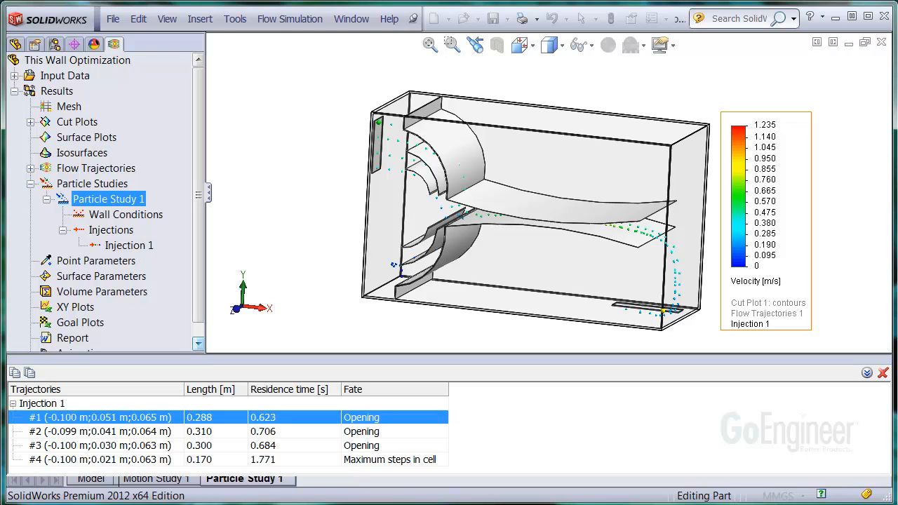
pyautogui.click(102, 433)
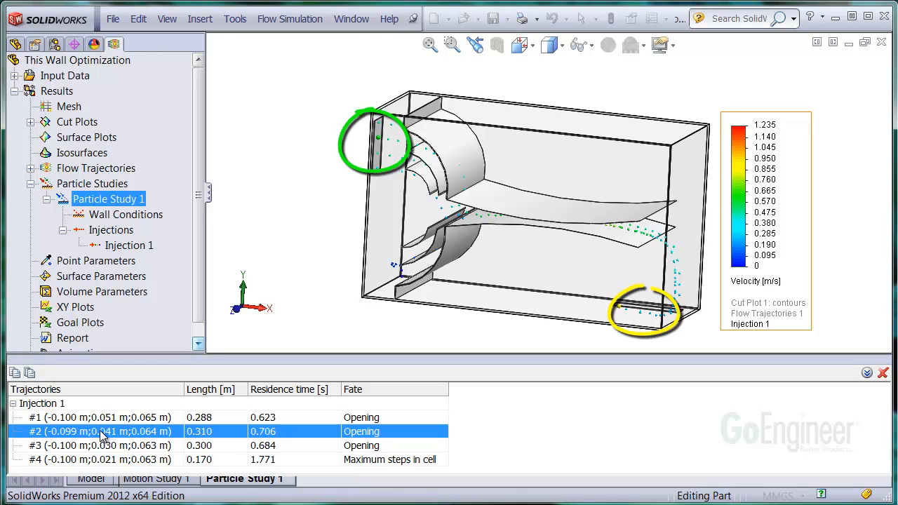
pyautogui.click(105, 449)
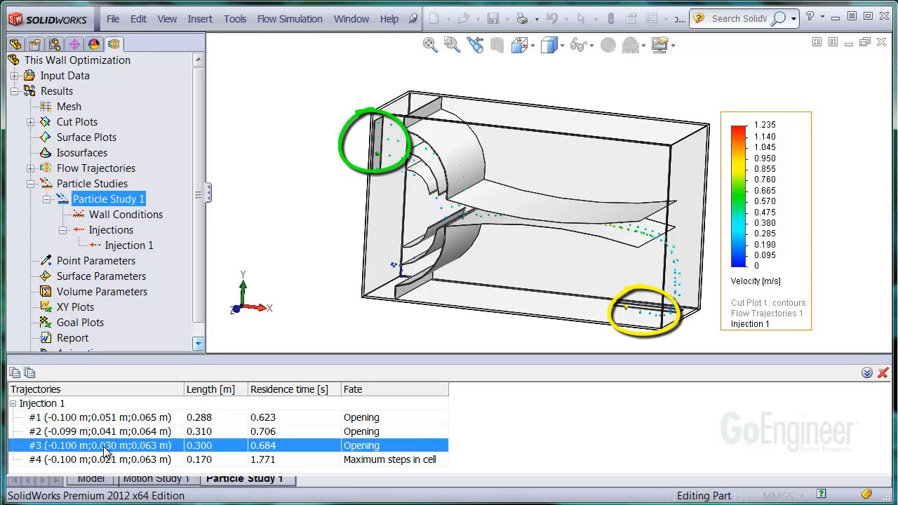
pyautogui.click(105, 461)
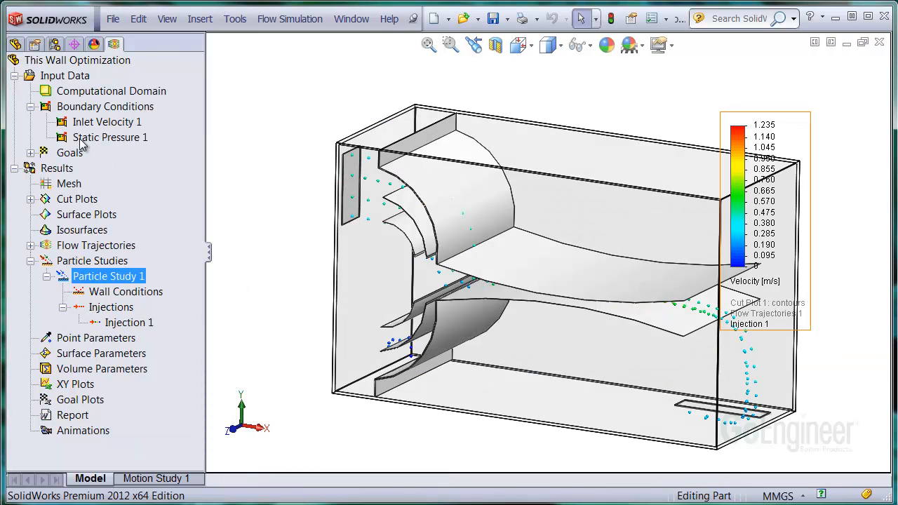
# Step: Insert a surface parameters result on the outlet face of the Static Pressure 1 boundary condition
pyautogui.click(80, 140)
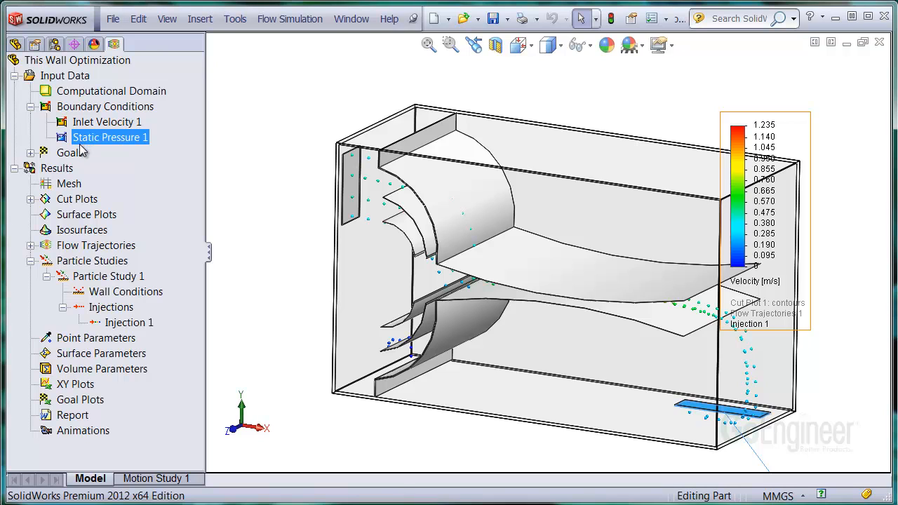
pyautogui.rightClick(103, 356)
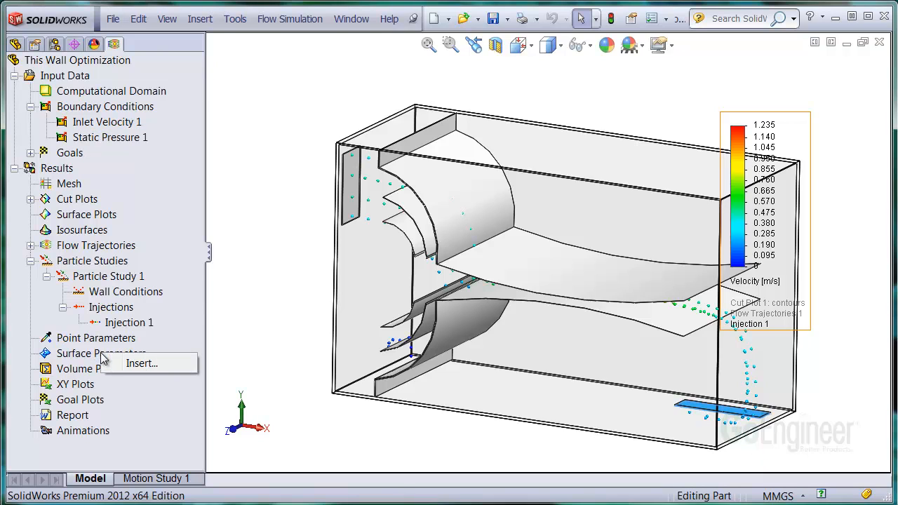
pyautogui.click(126, 364)
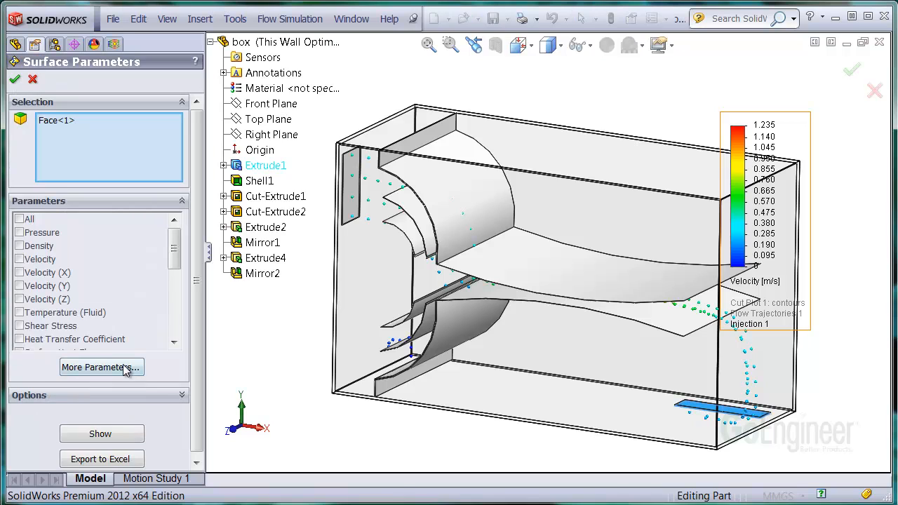
# Step: Include Number of Particles and Total Accumulation Mass Rate in the surface parameters and show the results for the outlet face
pyautogui.moveTo(176, 251); pyautogui.dragTo(176, 277)
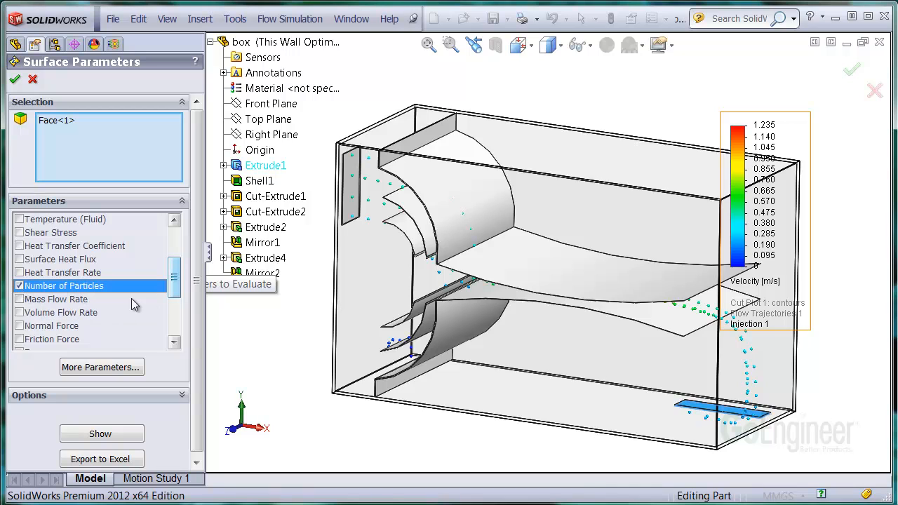
pyautogui.moveTo(171, 289); pyautogui.dragTo(174, 326)
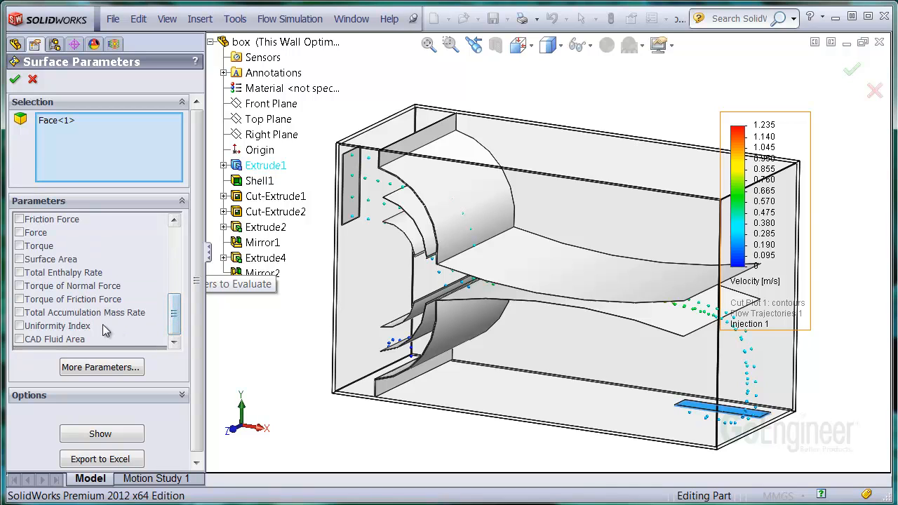
pyautogui.click(20, 313)
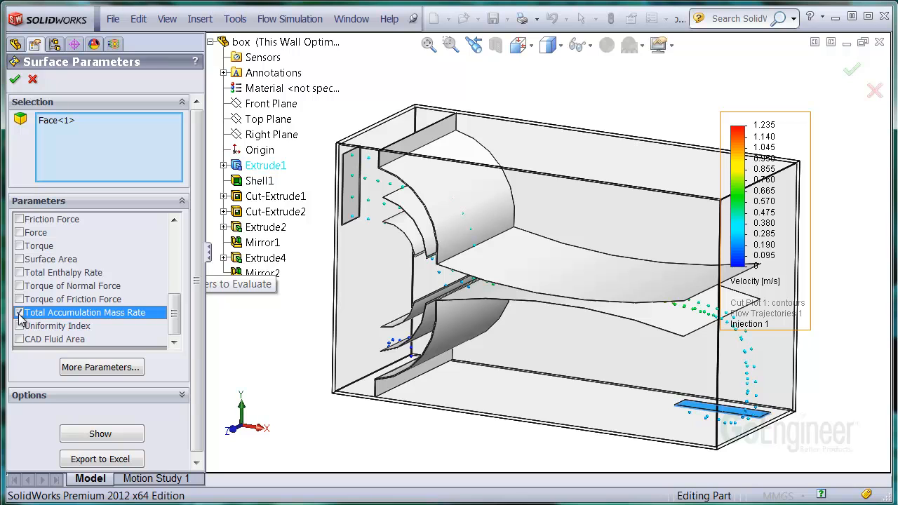
pyautogui.click(100, 434)
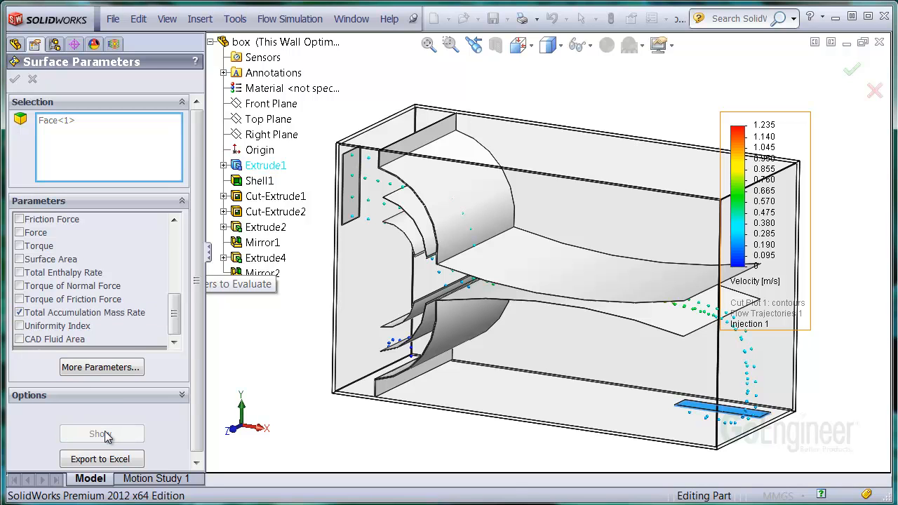